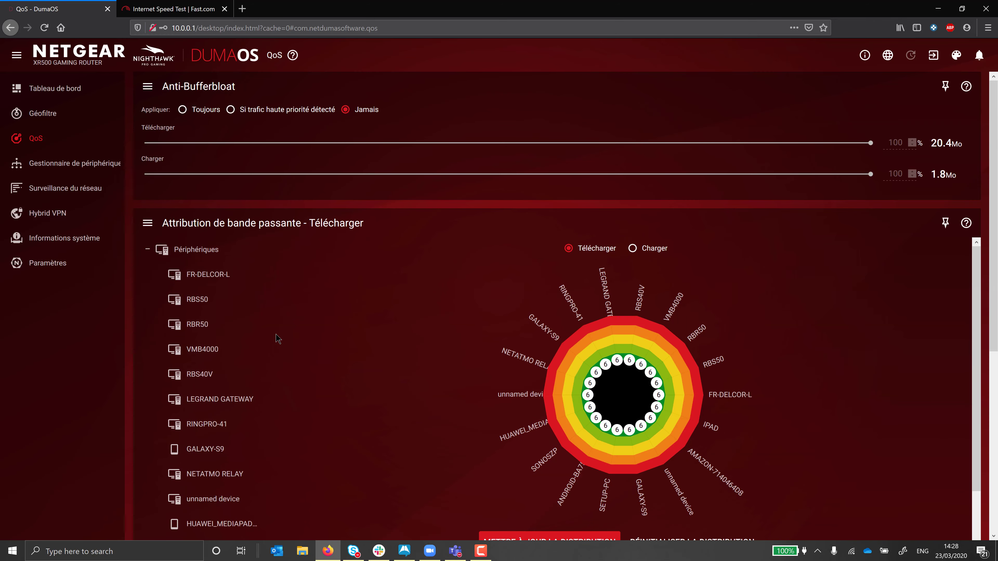
Run a baseline Internet speed test on Fast.com.
left_click(194, 12)
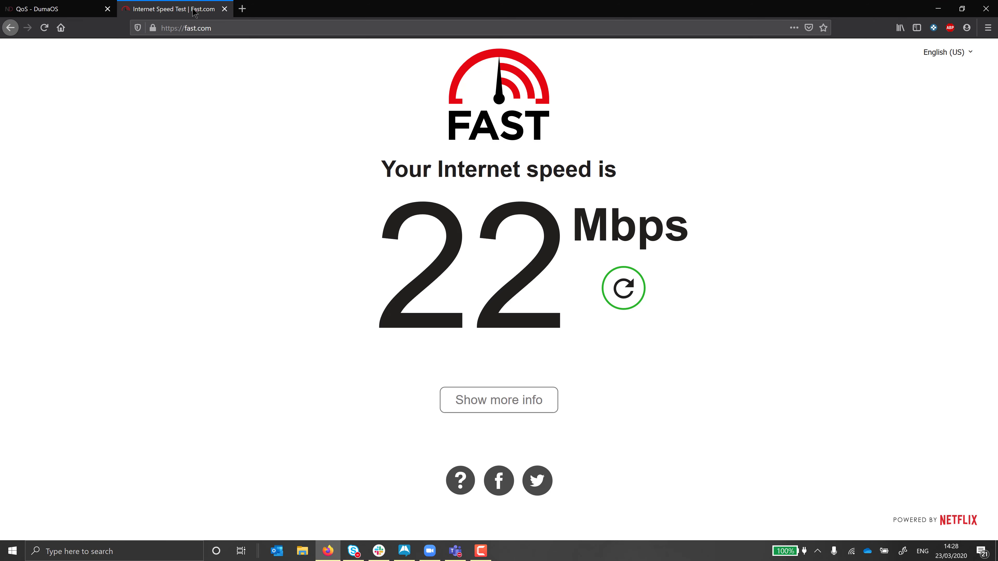
left_click(626, 299)
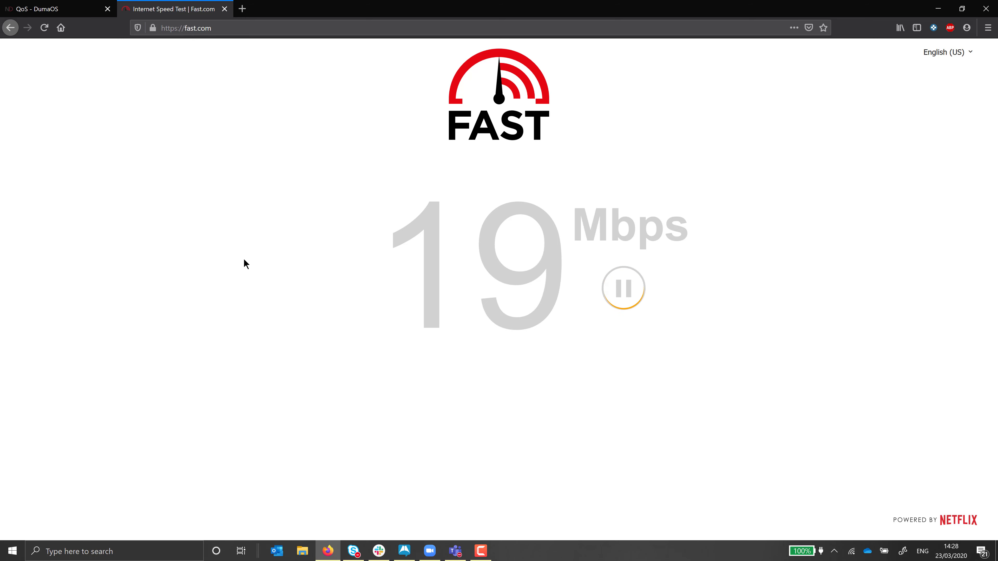
Turn off surplus sharing (Partager le surplus) for the router's download bandwidth allocation and rerun the Fast.com speed test.
left_click(57, 8)
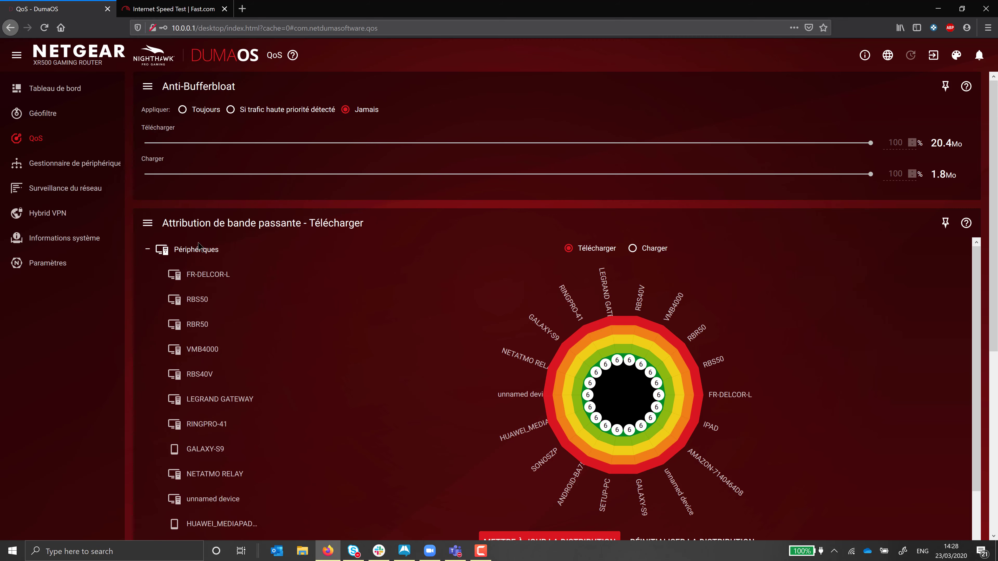
left_click(149, 227)
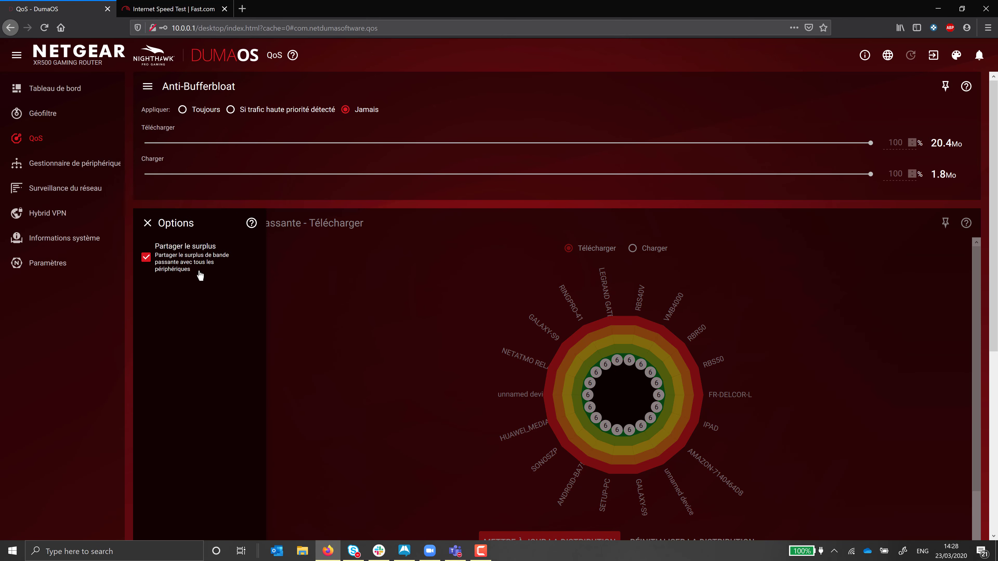
left_click(146, 262)
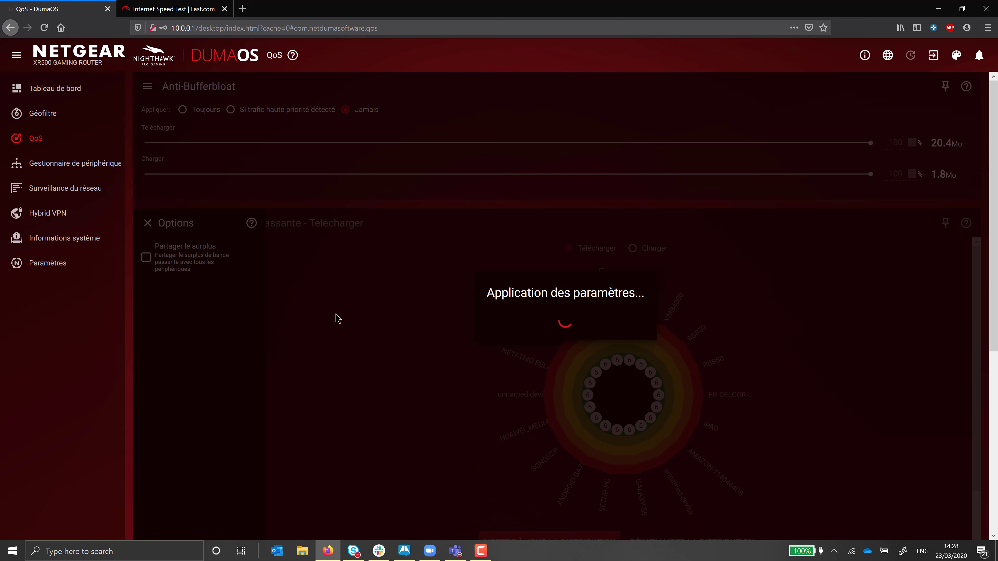
left_click(348, 336)
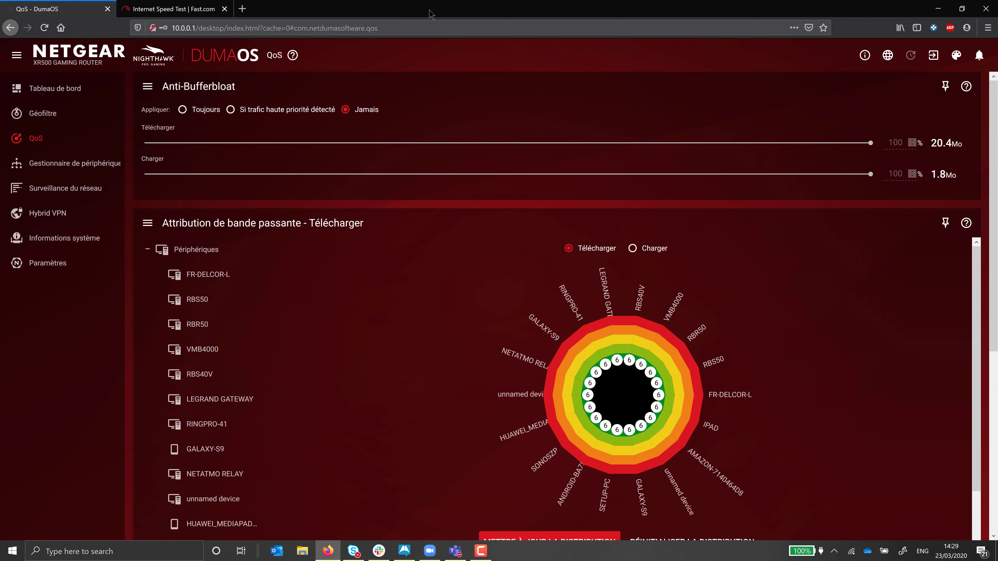
left_click(173, 9)
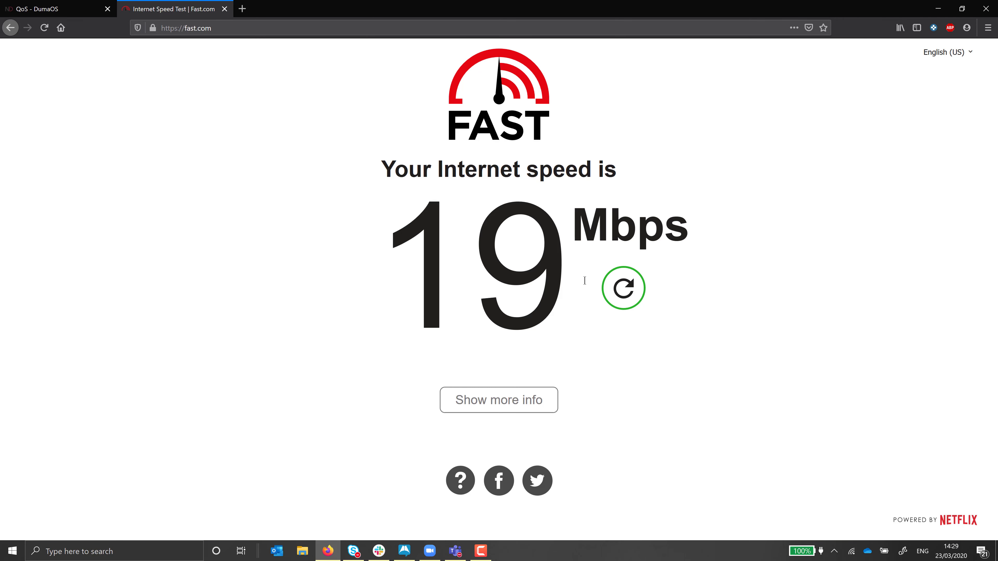
left_click(623, 289)
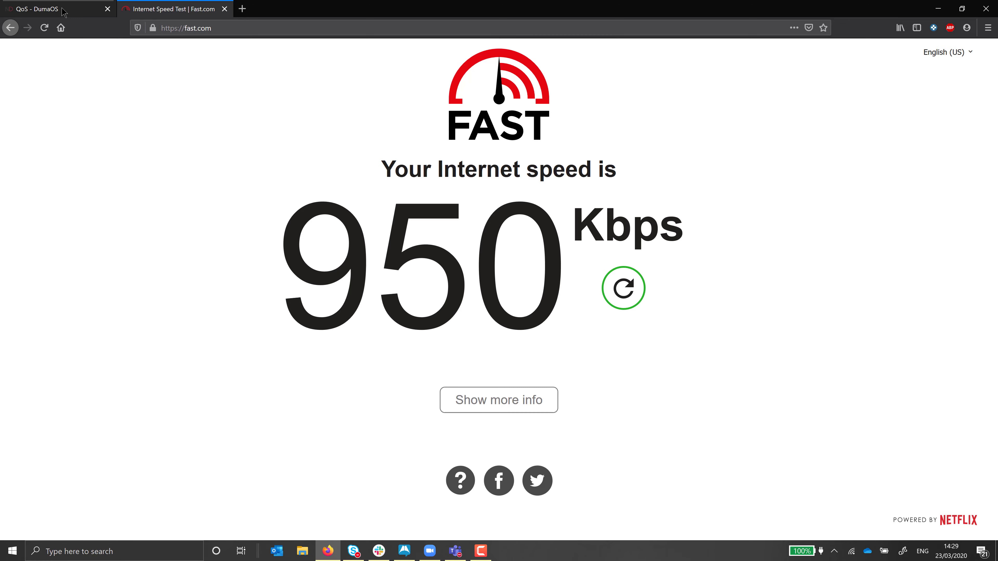
Apply a 53% download bandwidth share for FR-DELCOR-L in the router's QoS distribution and rerun the Fast.com speed test.
left_click(69, 12)
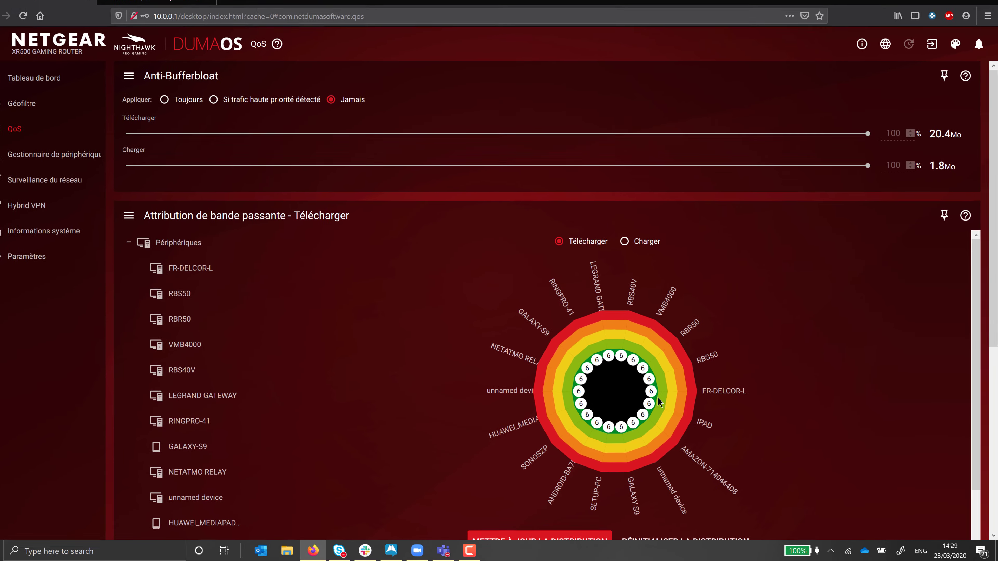
left_click_drag(658, 395, 677, 395)
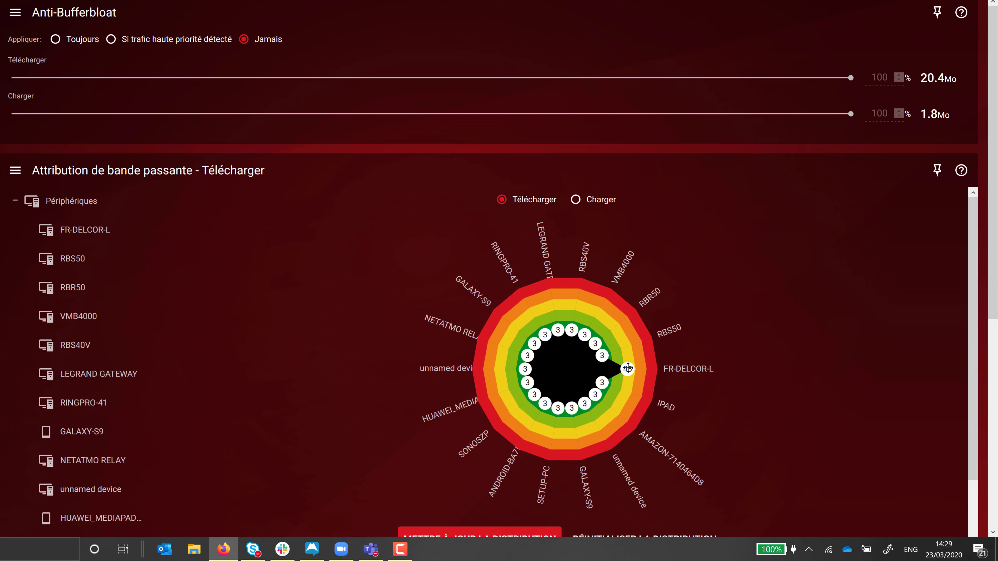
left_click_drag(628, 368, 632, 368)
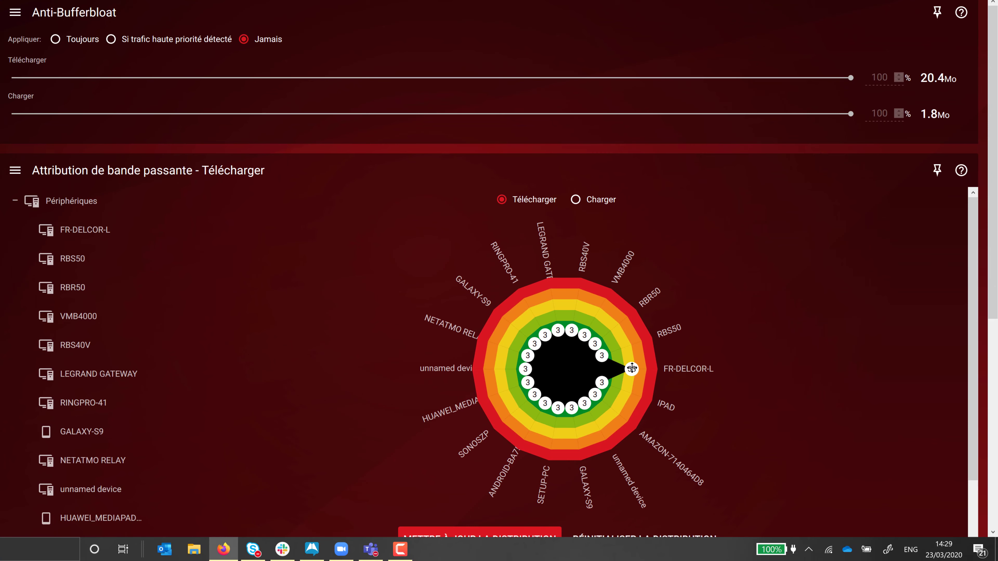
scroll(629, 354, "down", 3)
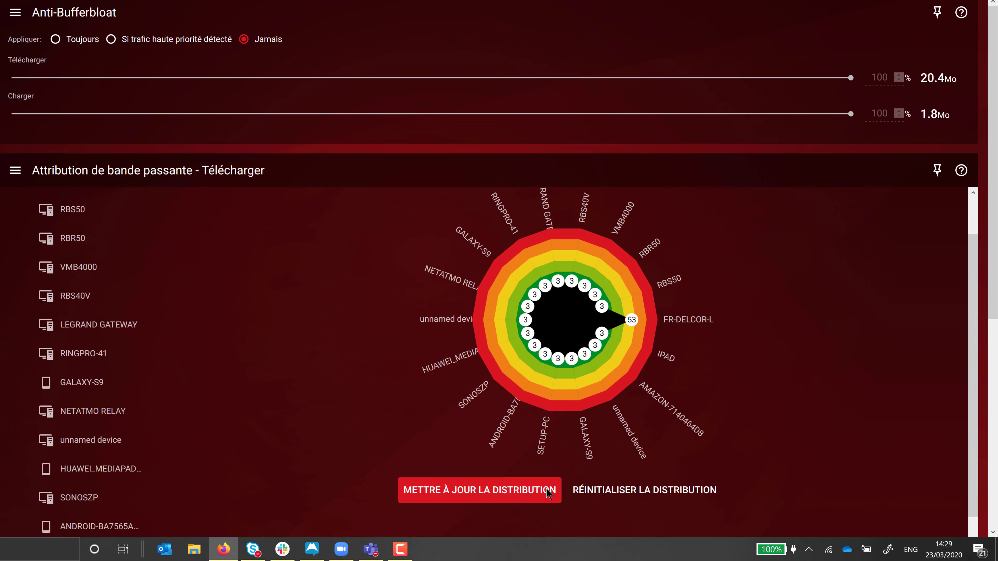
left_click(505, 431)
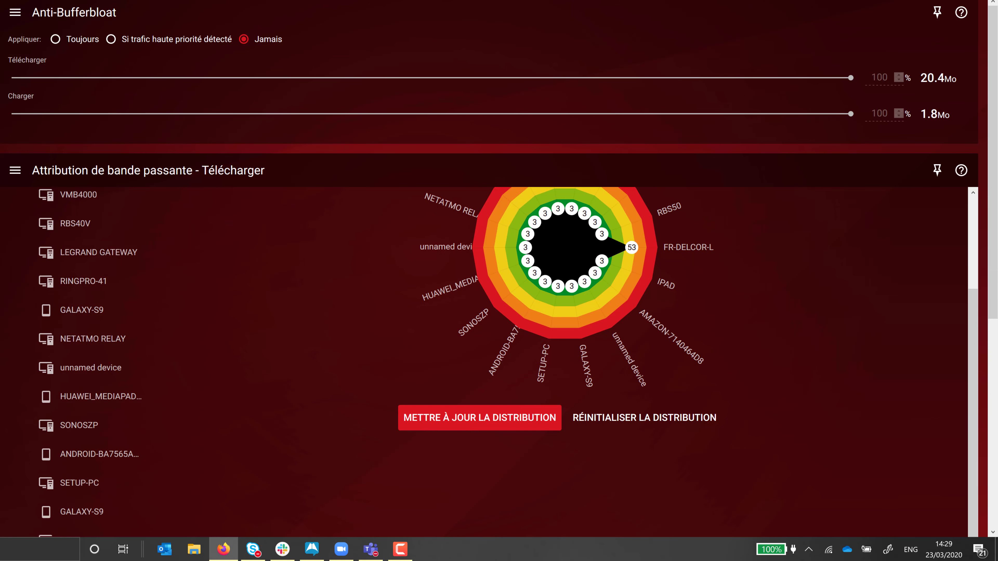
key("ctrl+Tab")
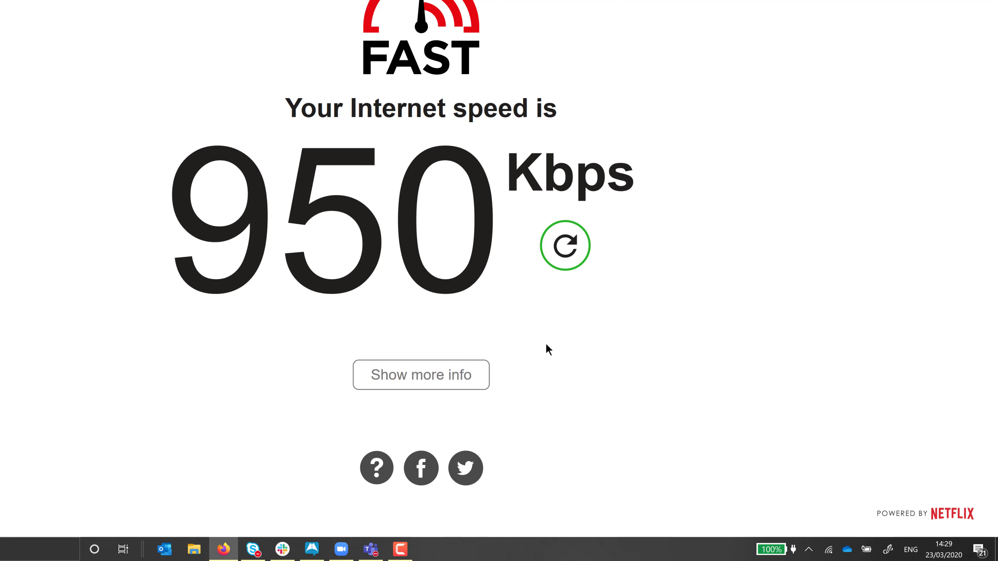
left_click(572, 252)
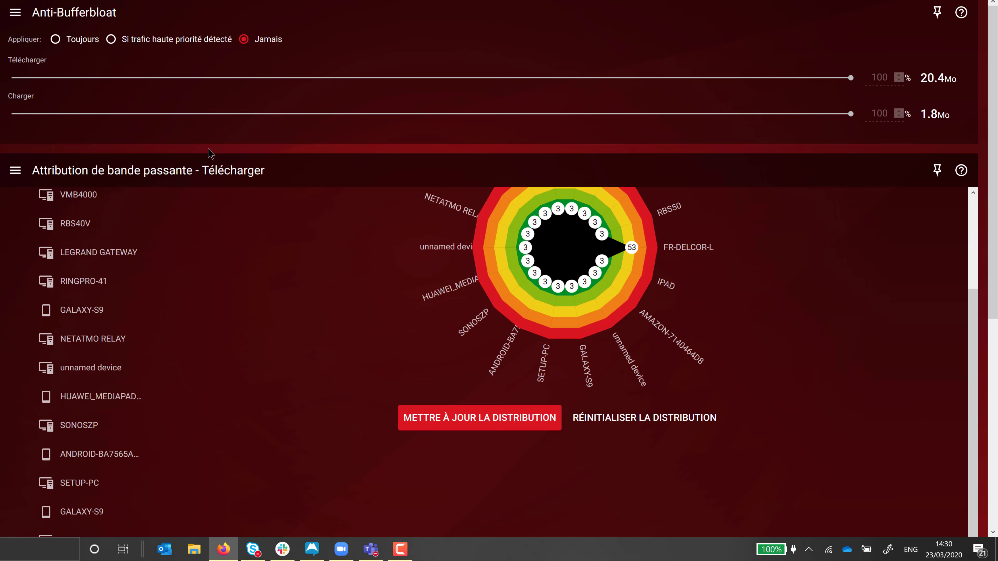
Re-enable surplus sharing (Partager le surplus) for the download allocation and acknowledge the notice.
left_click(16, 172)
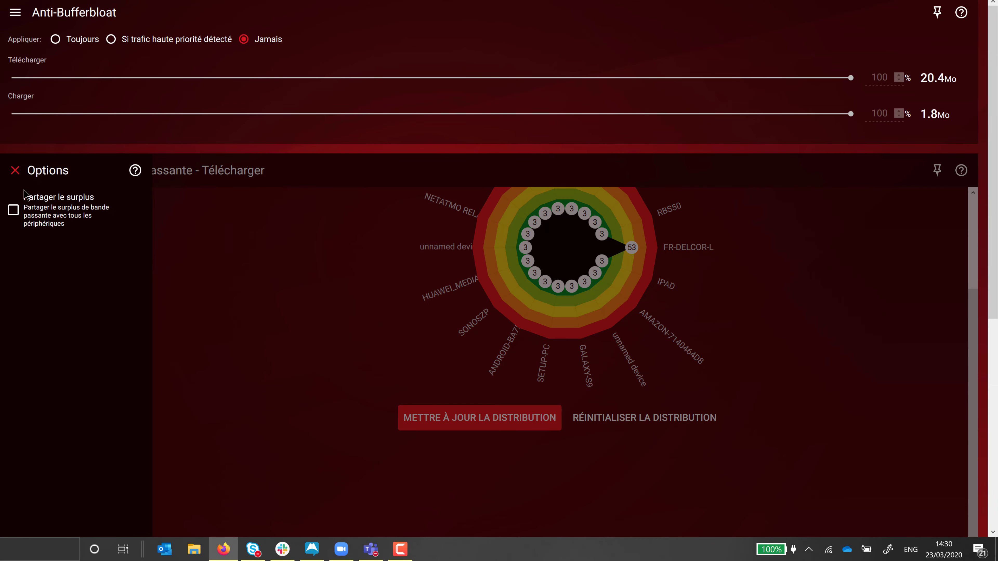
left_click(13, 211)
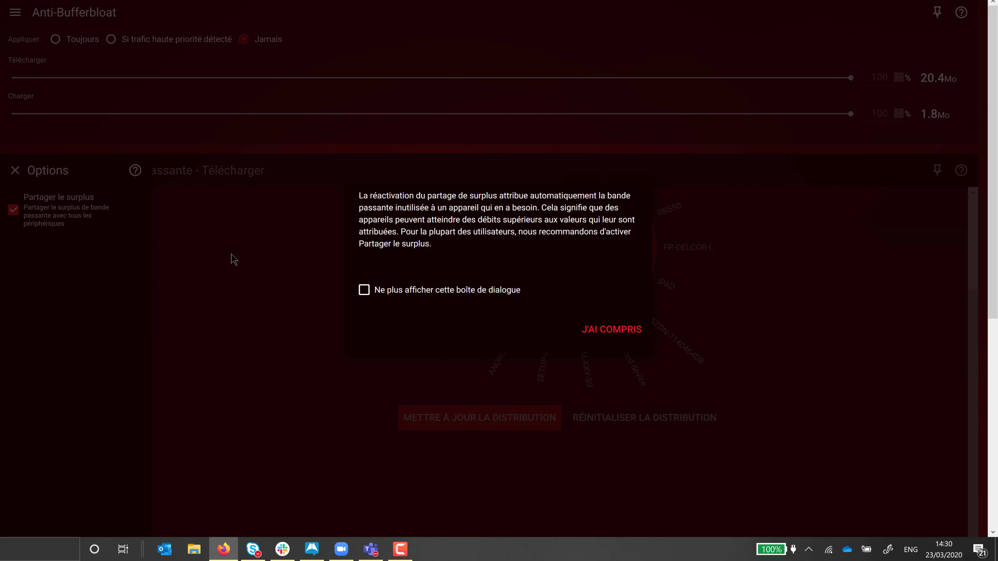
left_click(619, 333)
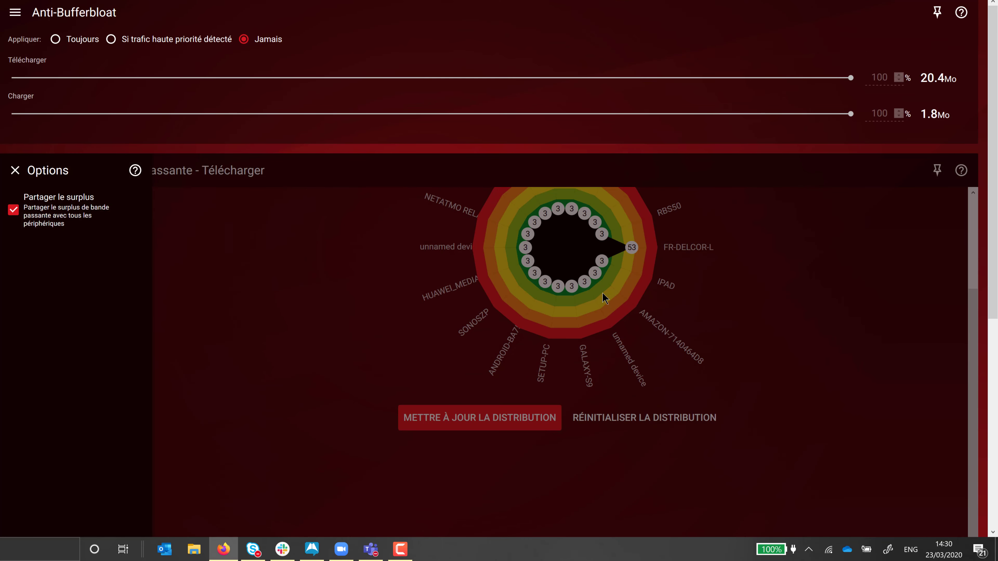
left_click(276, 341)
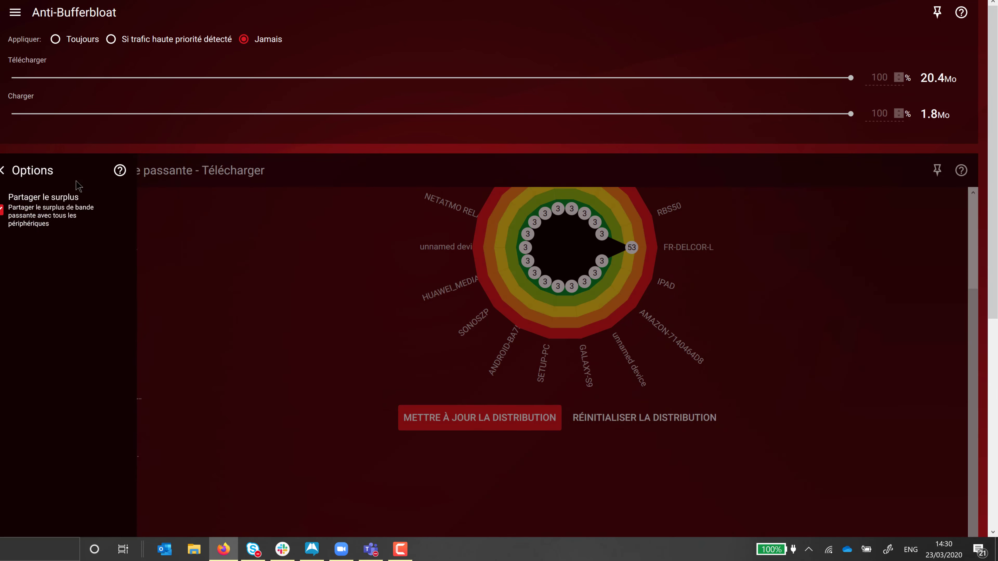
Lower FR-DELCOR-L's share in the download distribution to 17%.
scroll(409, 355, "up", 3)
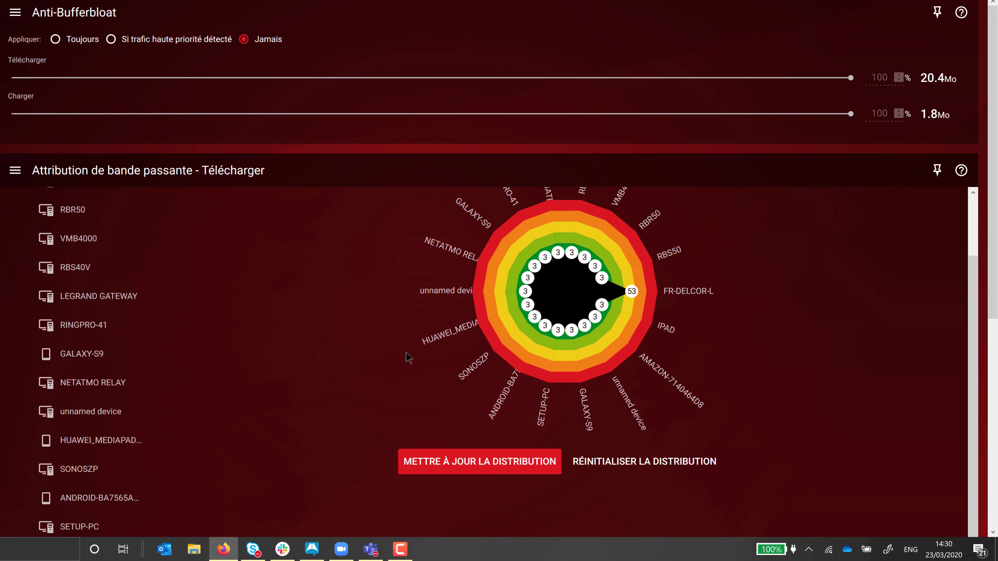
scroll(470, 353, "up", 1)
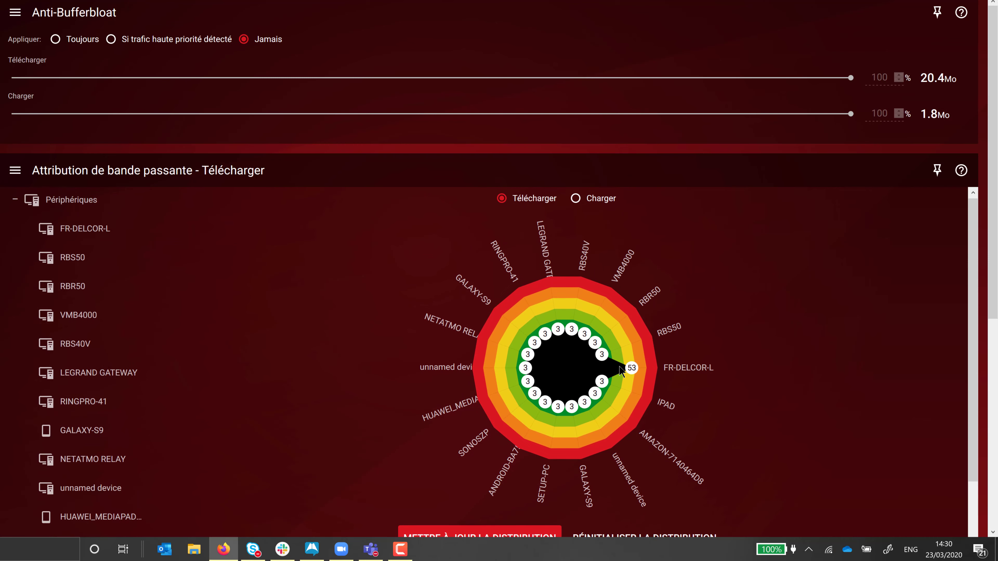
left_click_drag(628, 370, 610, 368)
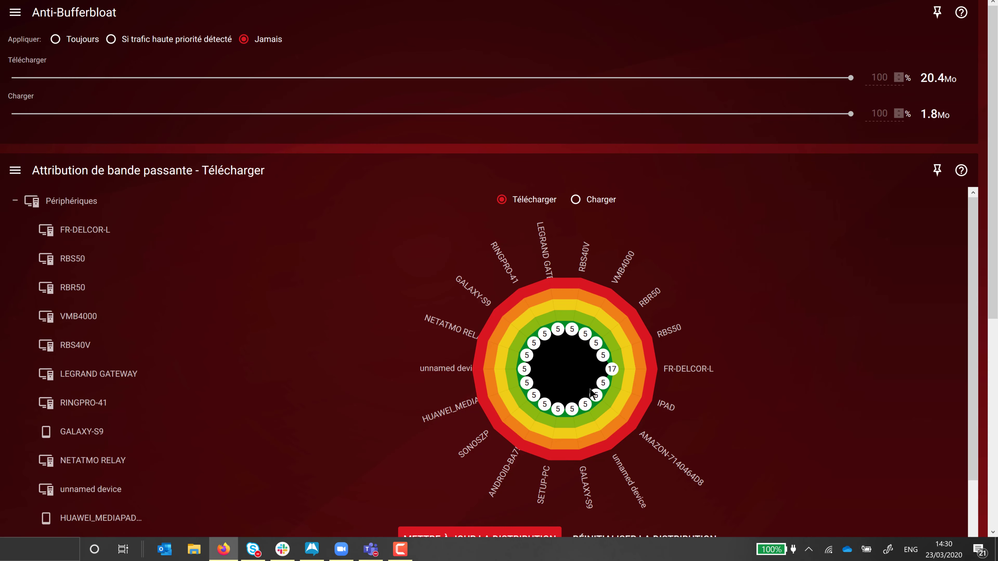
Raise the download share of the GALAXY-S9 beside SETUP-PC to 55% and the IPAD's share to about 44%.
scroll(613, 442, "down", 3)
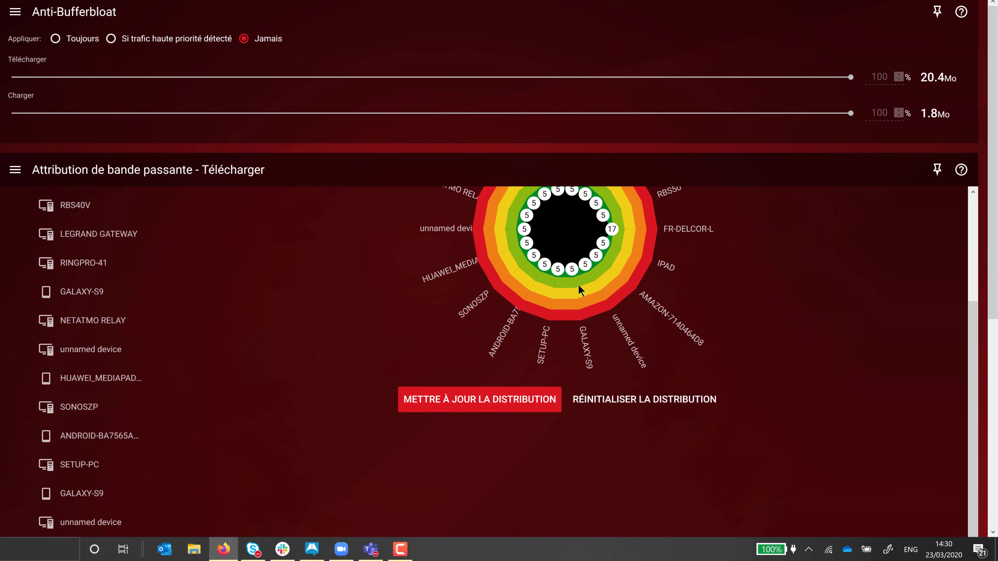
left_click_drag(572, 272, 578, 298)
scroll(578, 298, "up", 5)
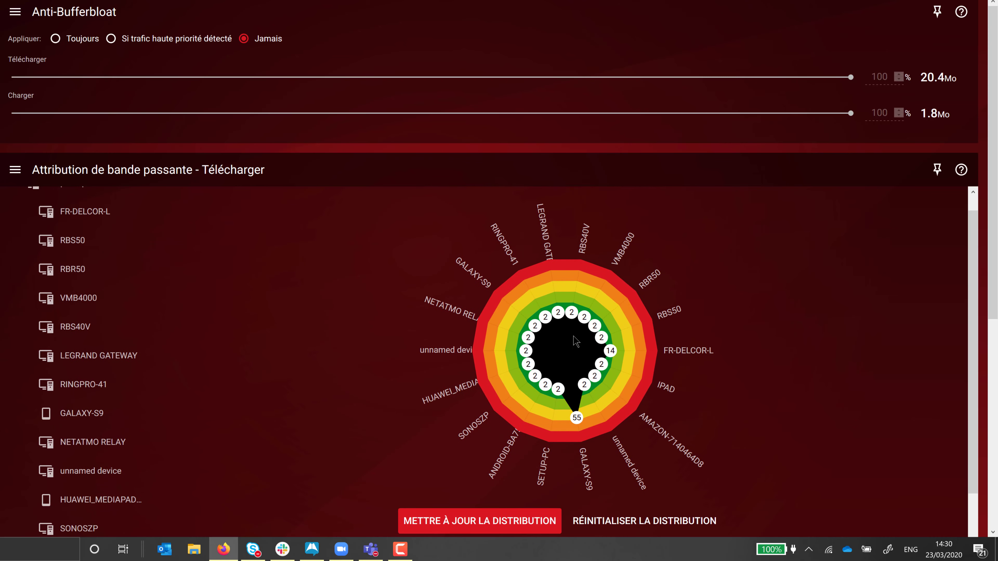
left_click_drag(602, 364, 619, 369)
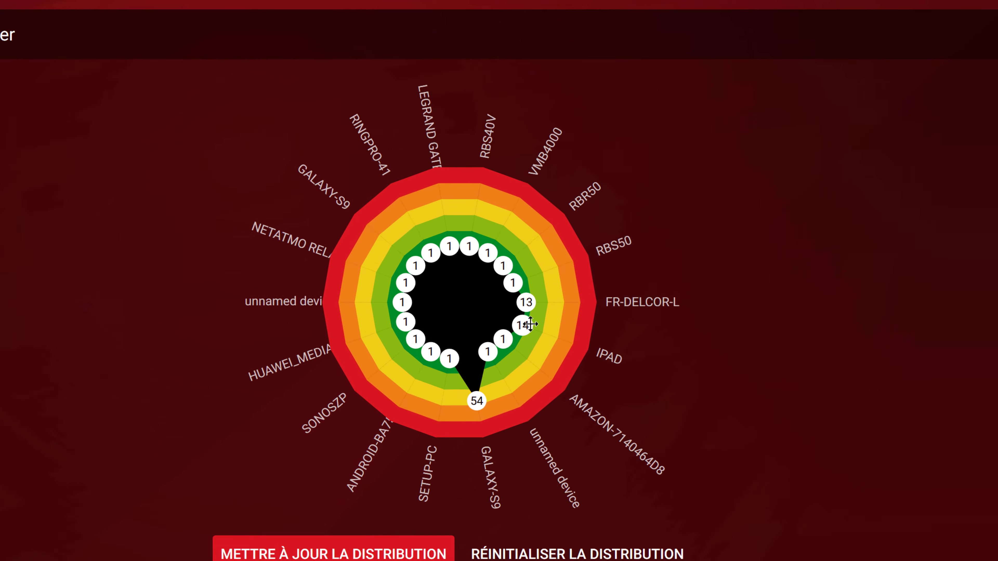
left_click_drag(510, 314, 519, 318)
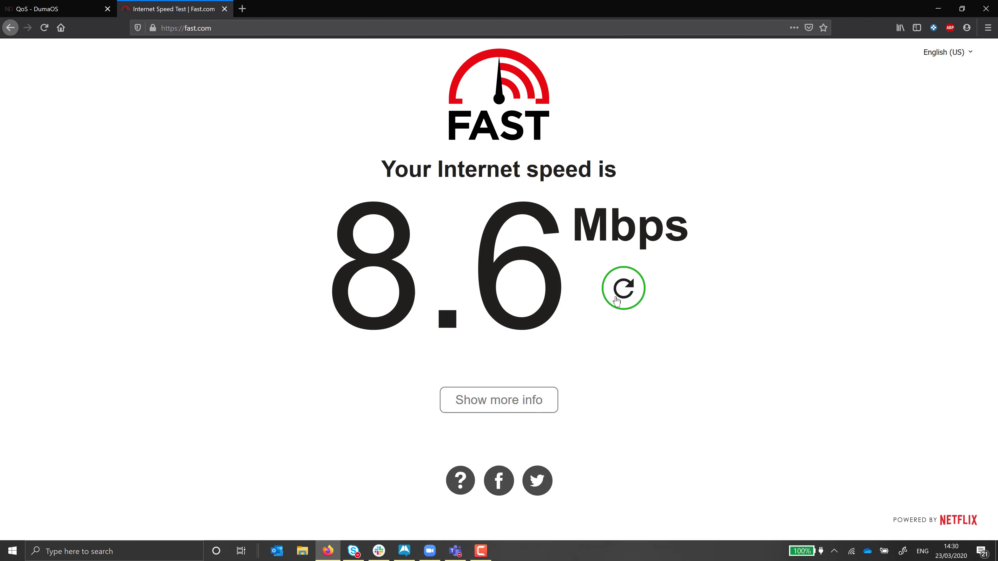
Run the Fast.com speed test twice with the new download distribution.
left_click(616, 301)
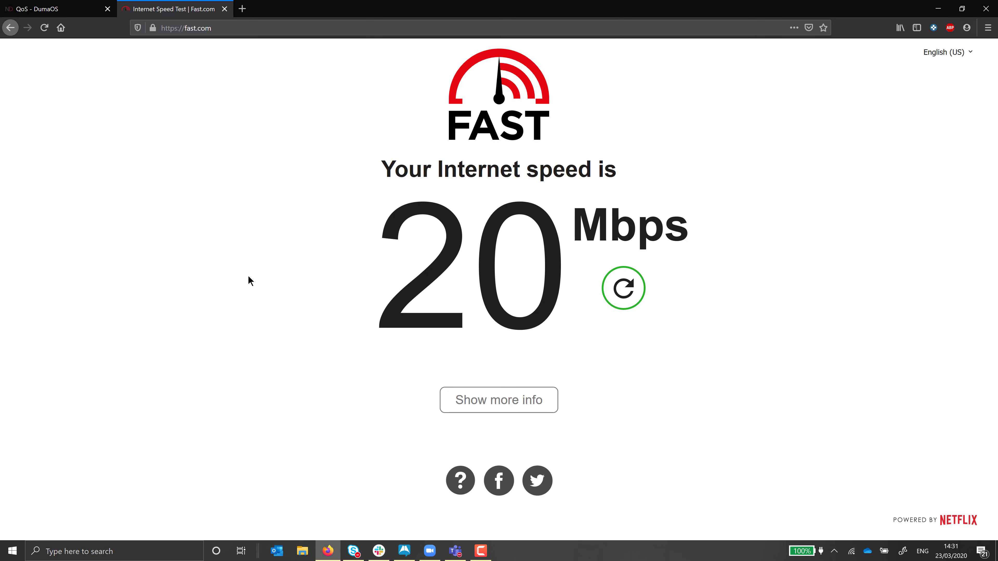
left_click(624, 292)
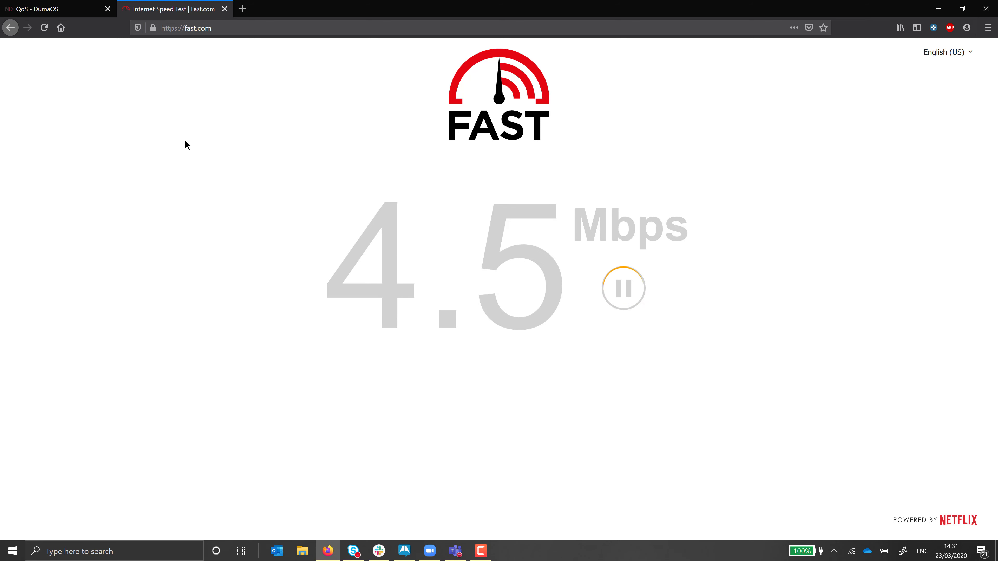
Apply a download share of about 53% for FR-DELCOR-L in the router's distribution and rerun the Fast.com speed test.
left_click(60, 10)
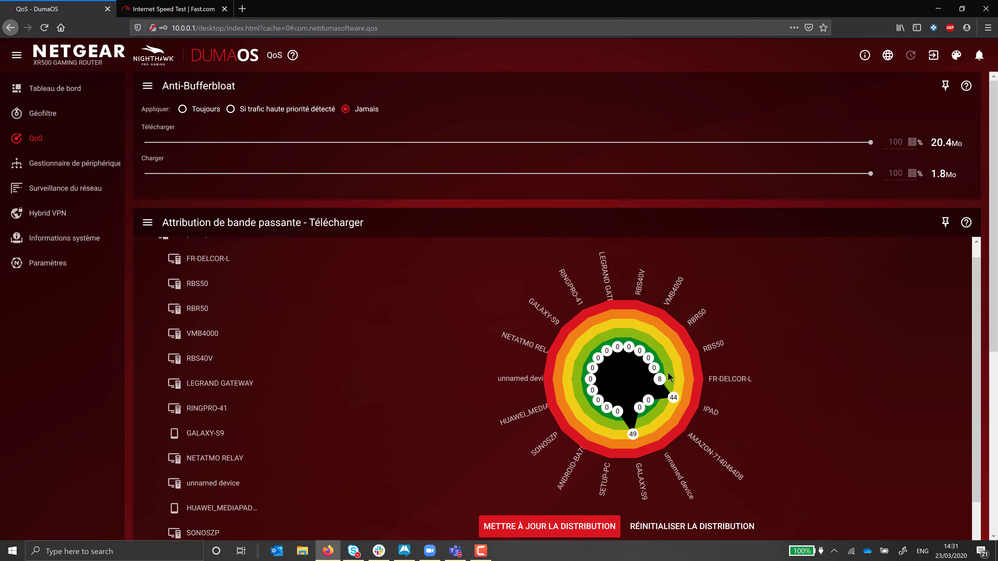
left_click_drag(663, 379, 681, 378)
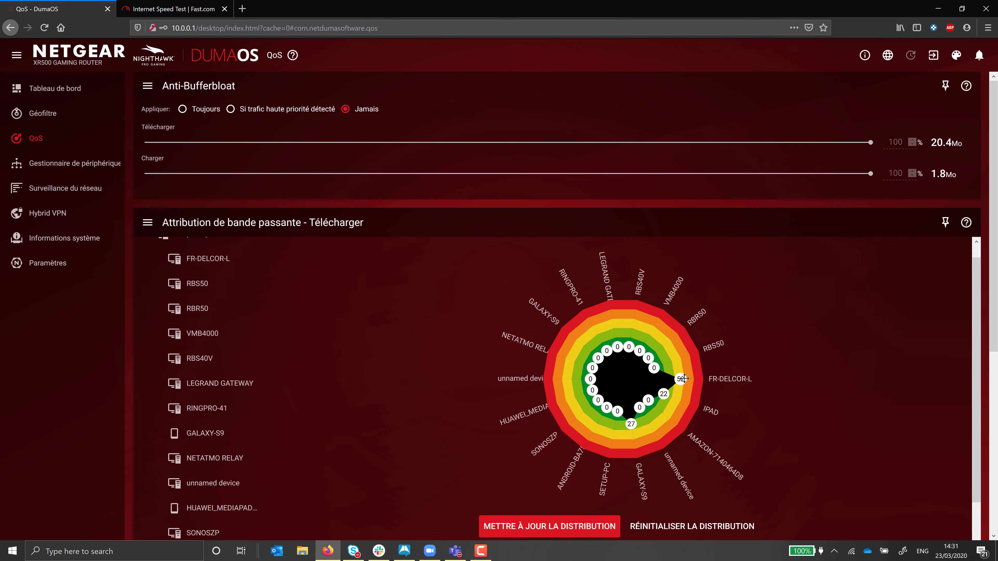
left_click(597, 528)
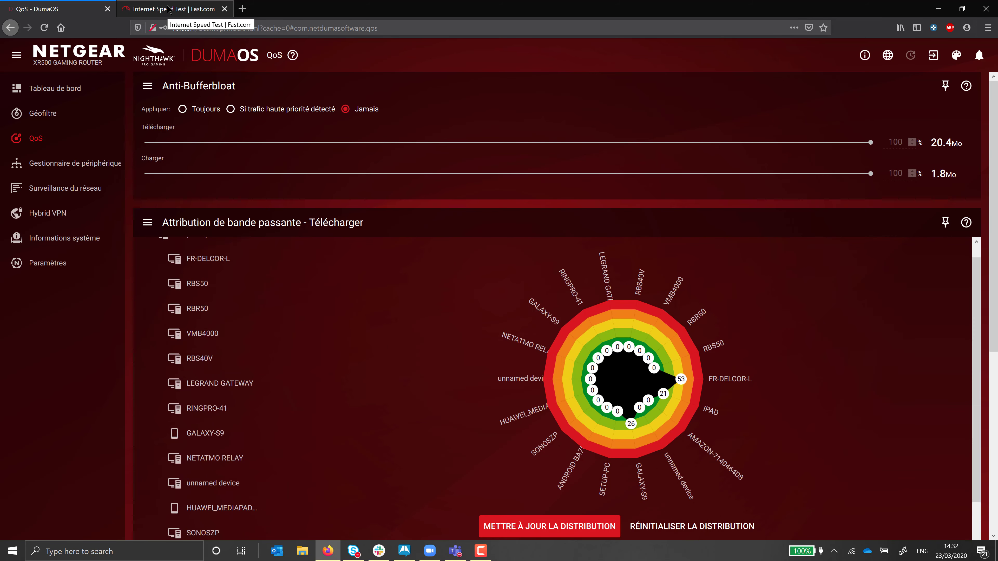
left_click(169, 9)
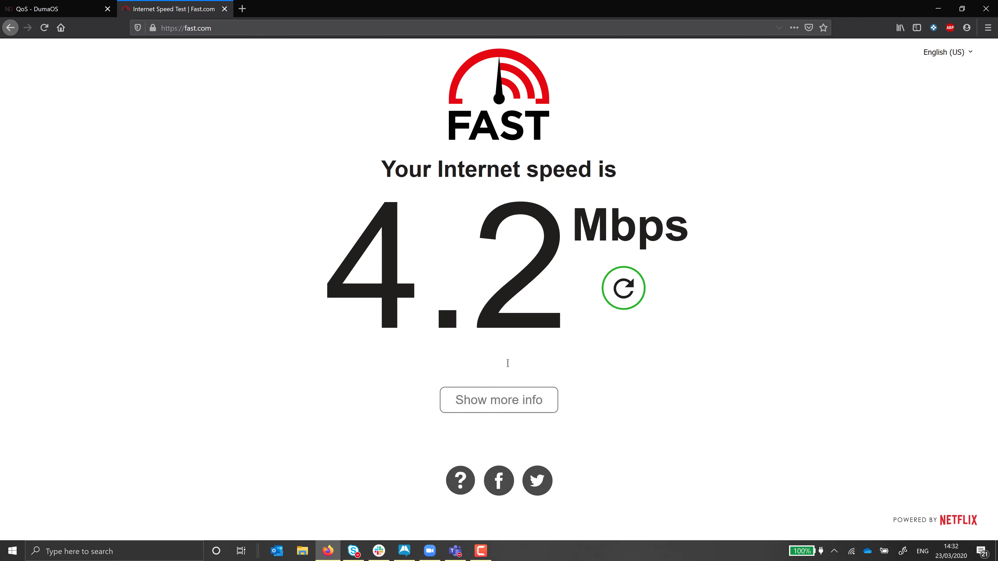
left_click(644, 293)
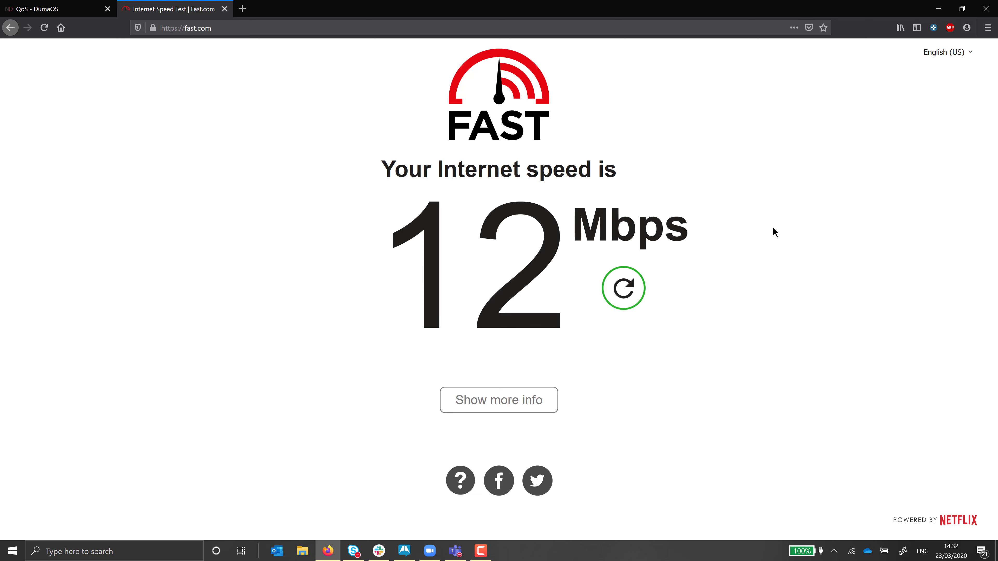
Switch the router's bandwidth allocation to upload (Charger) and raise FR-DELCOR-L's share to 42%.
left_click(55, 8)
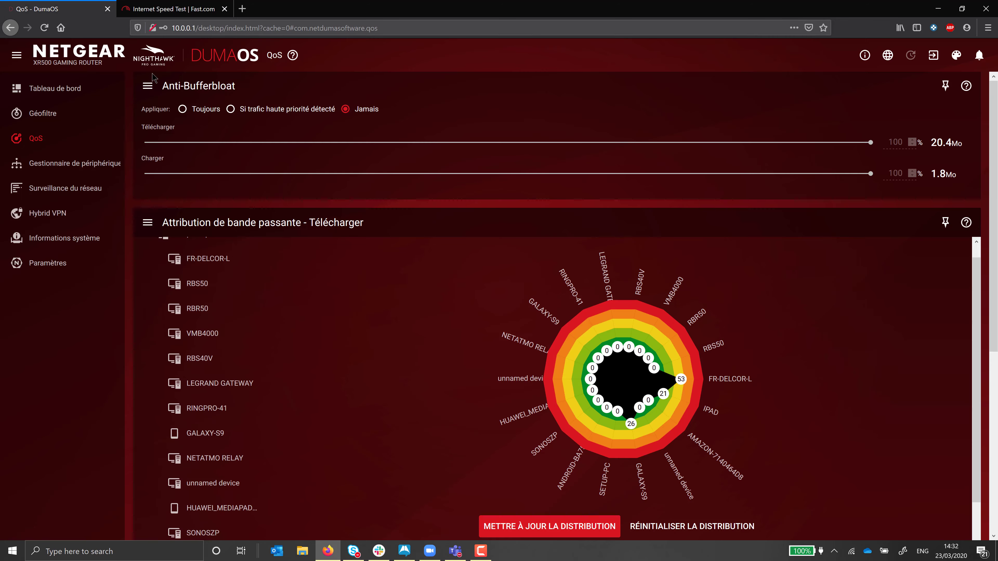
scroll(453, 276, "up", 1)
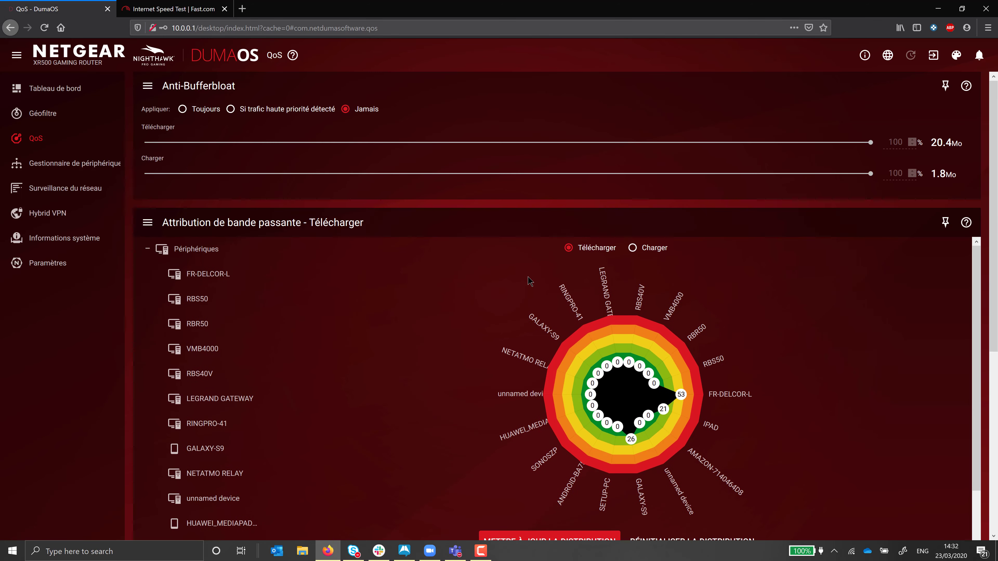
left_click(632, 249)
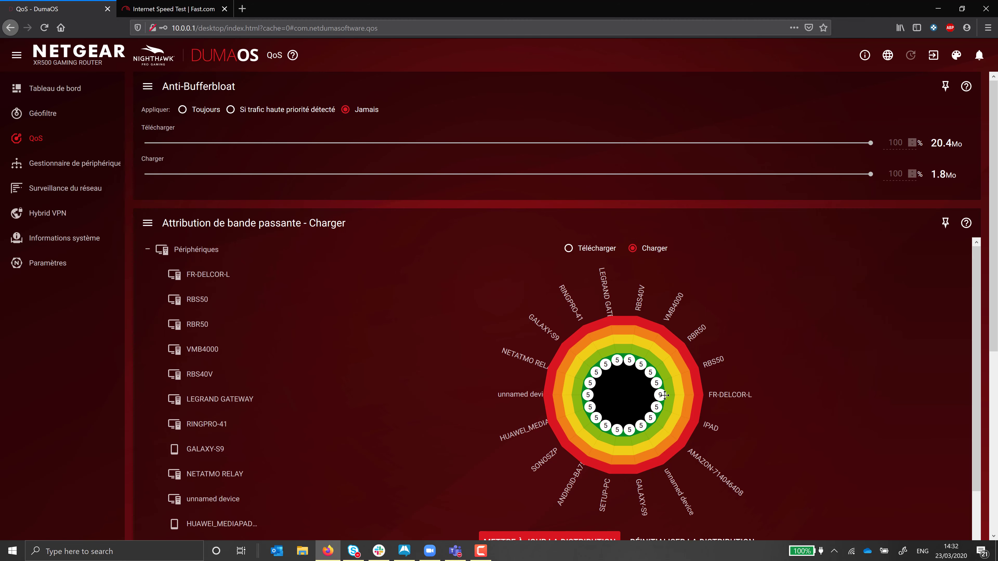
left_click_drag(659, 395, 678, 396)
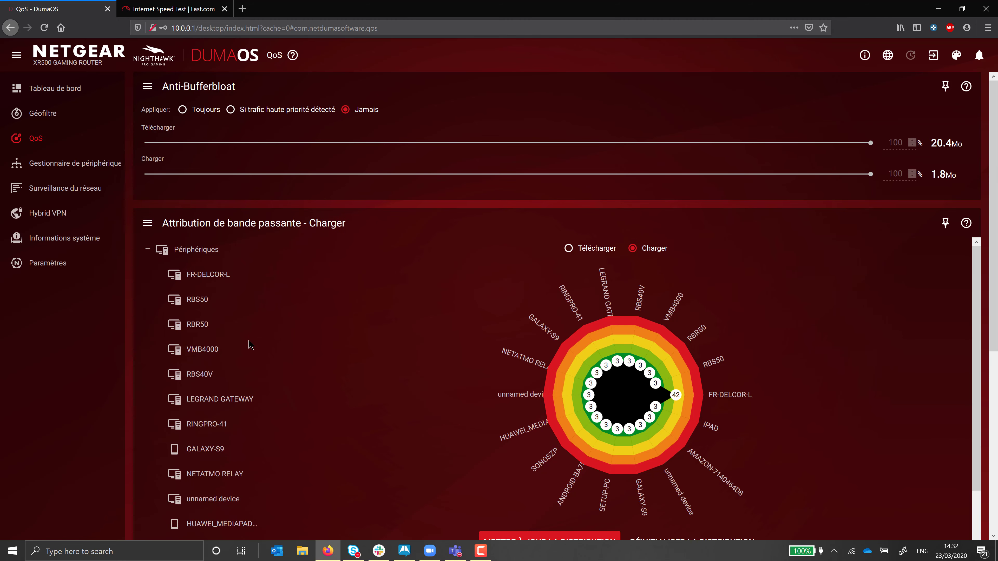
Set FR-DELCOR-L's upload bandwidth to 23% in its device settings and save it.
left_click(213, 275)
double_click(216, 276)
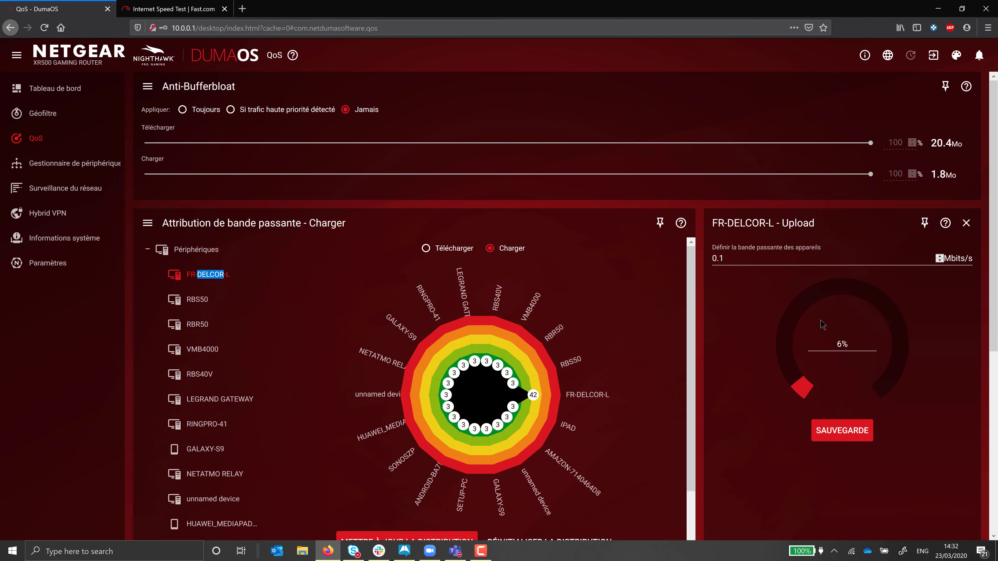
left_click_drag(802, 392, 798, 338)
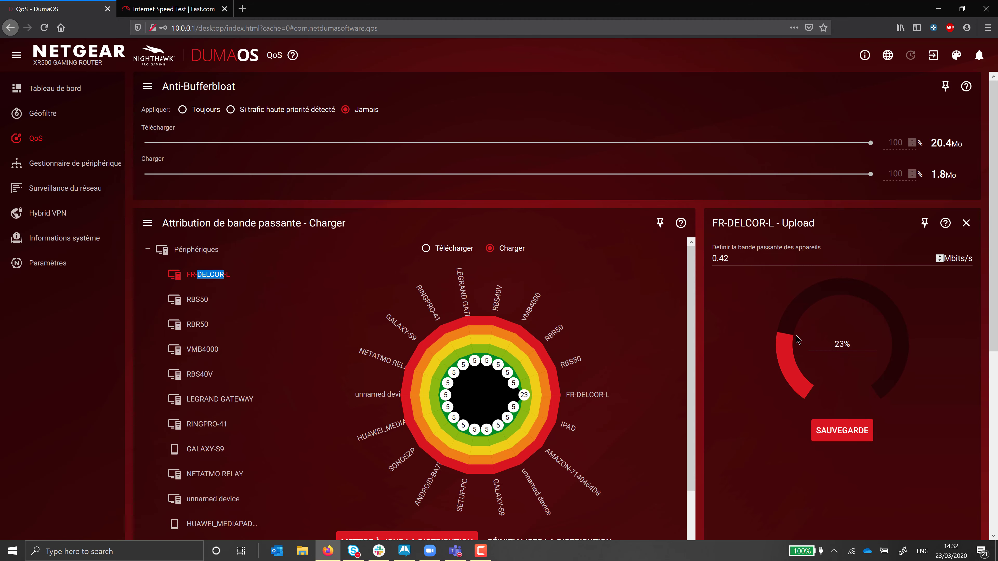
left_click(842, 433)
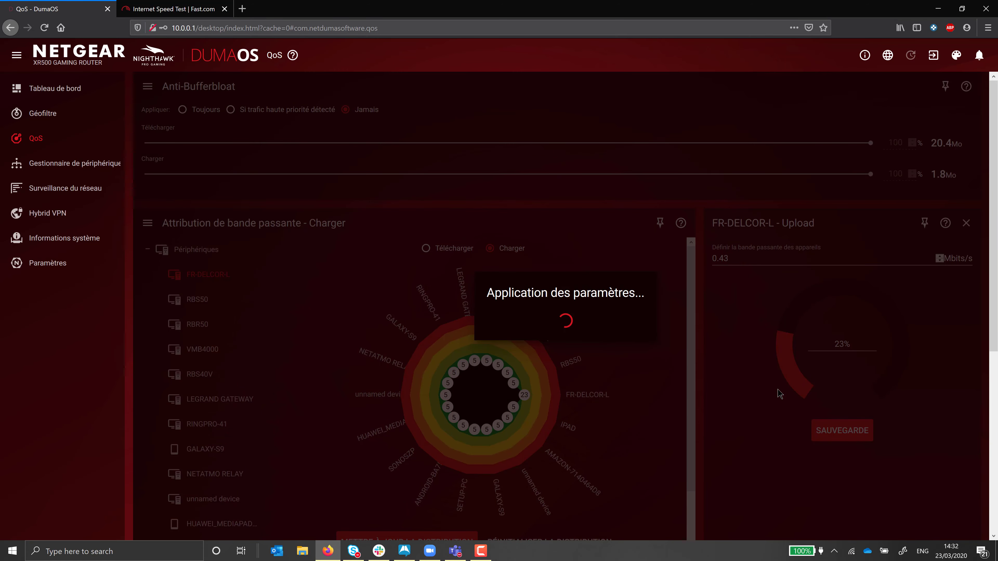